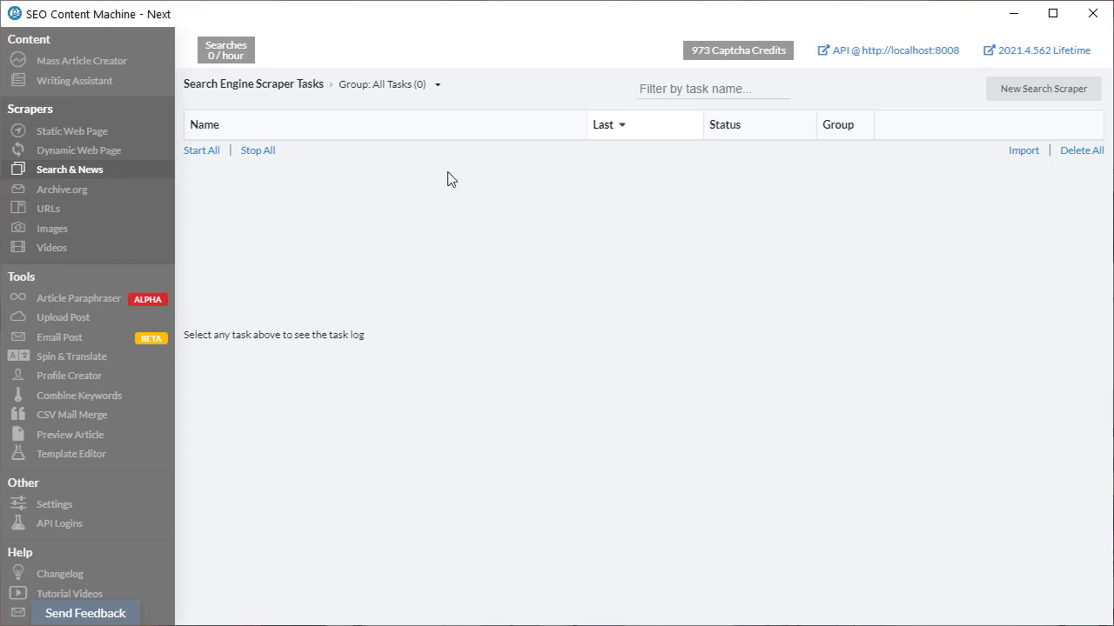
Create a new search scraper task with the keyword "dog training" and United States as the country
click(1044, 92)
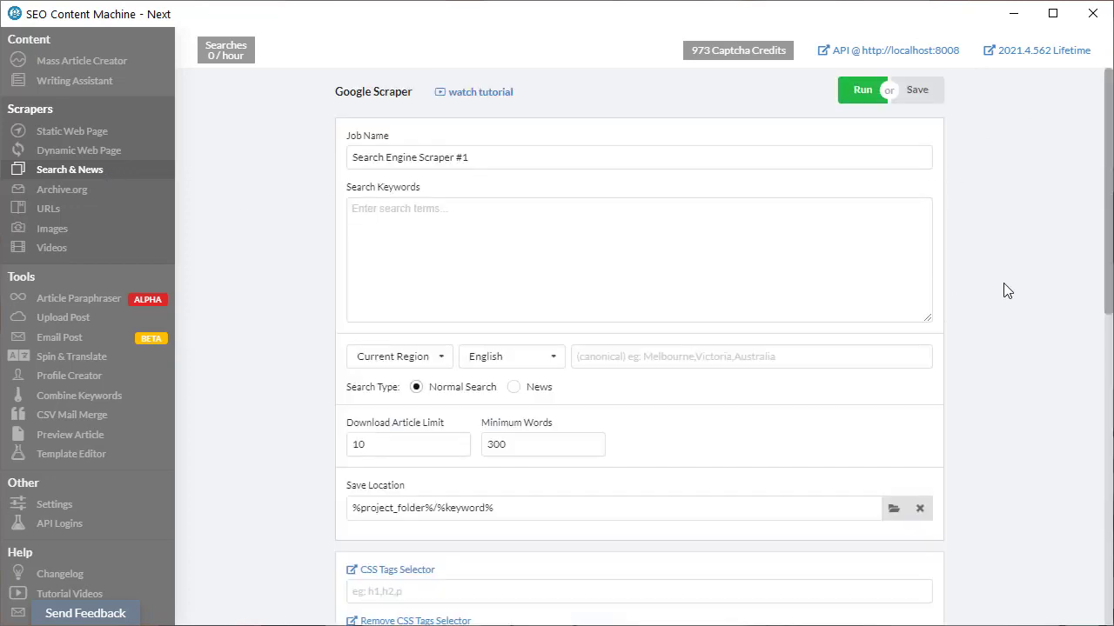
click(498, 252)
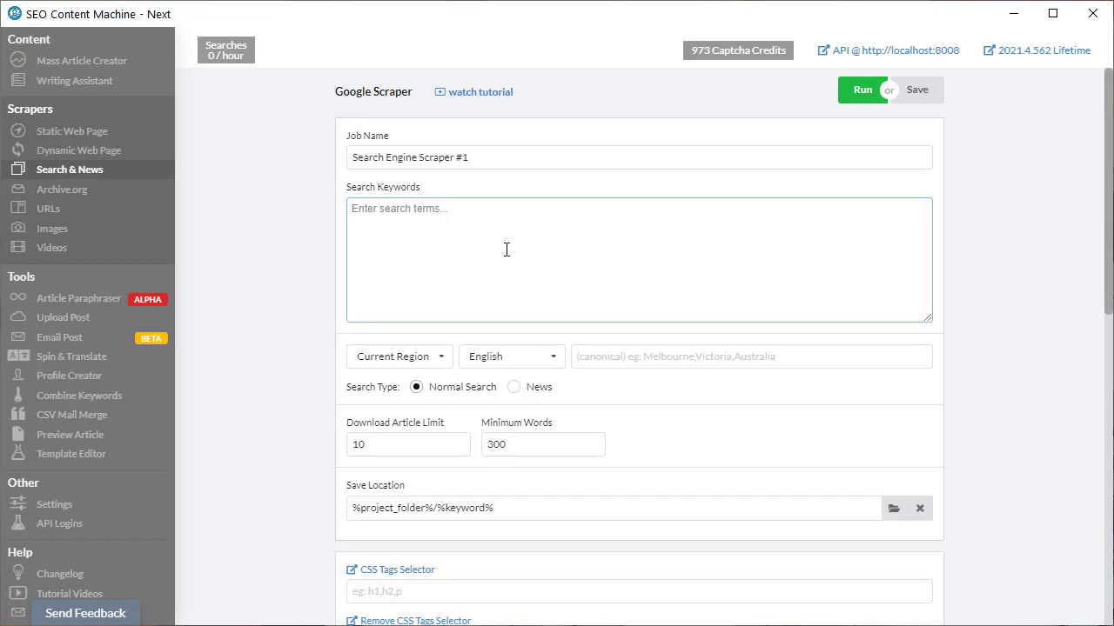
text(dog training)
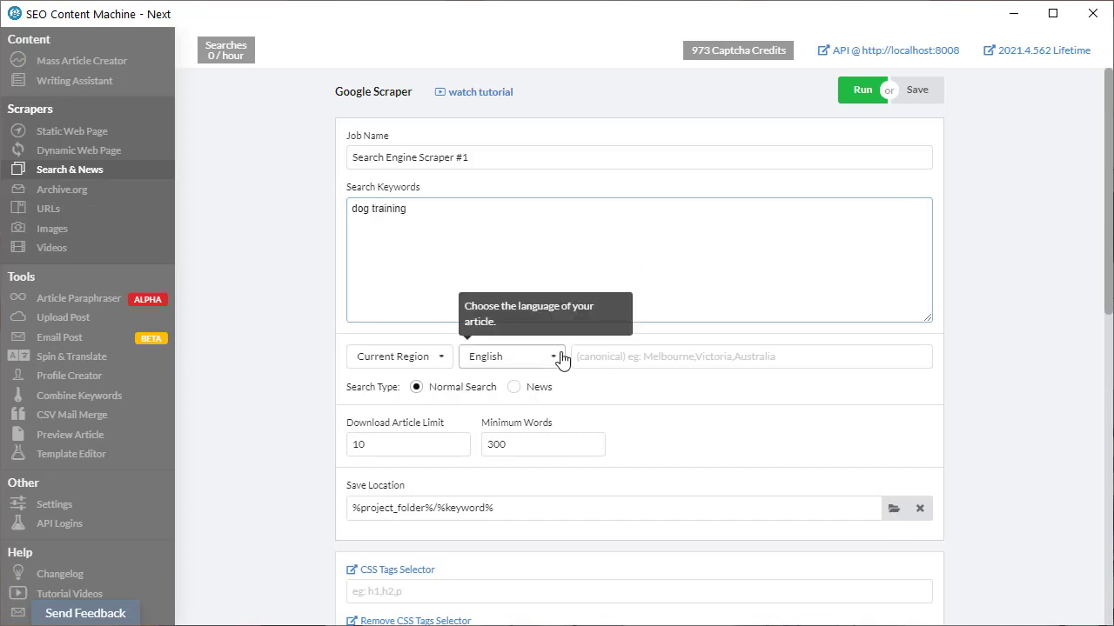
click(443, 358)
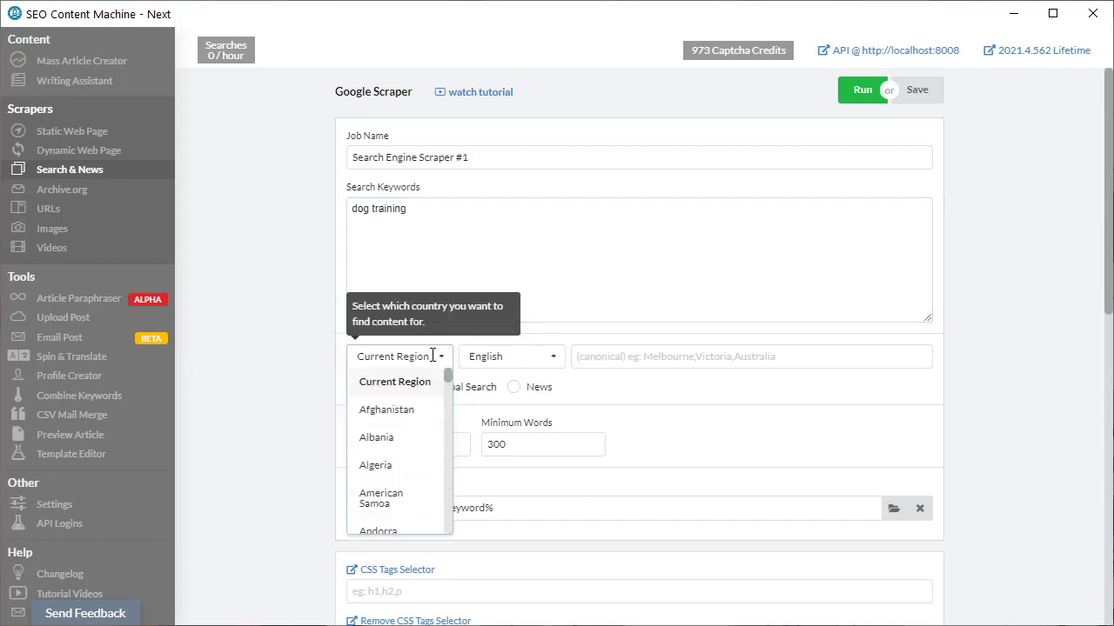
text(uni)
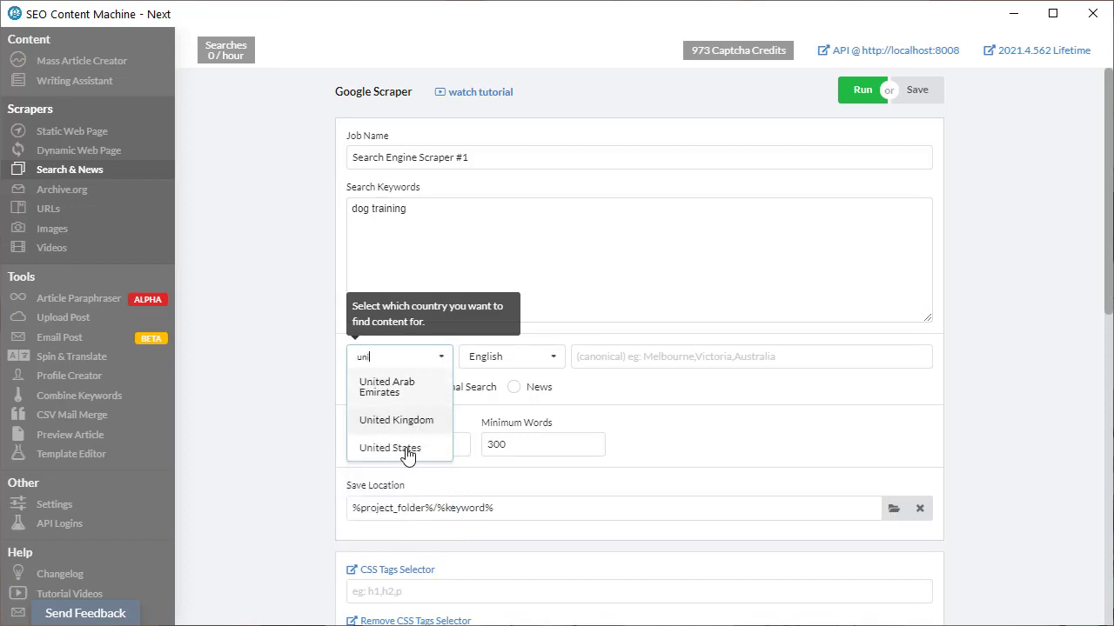
click(389, 448)
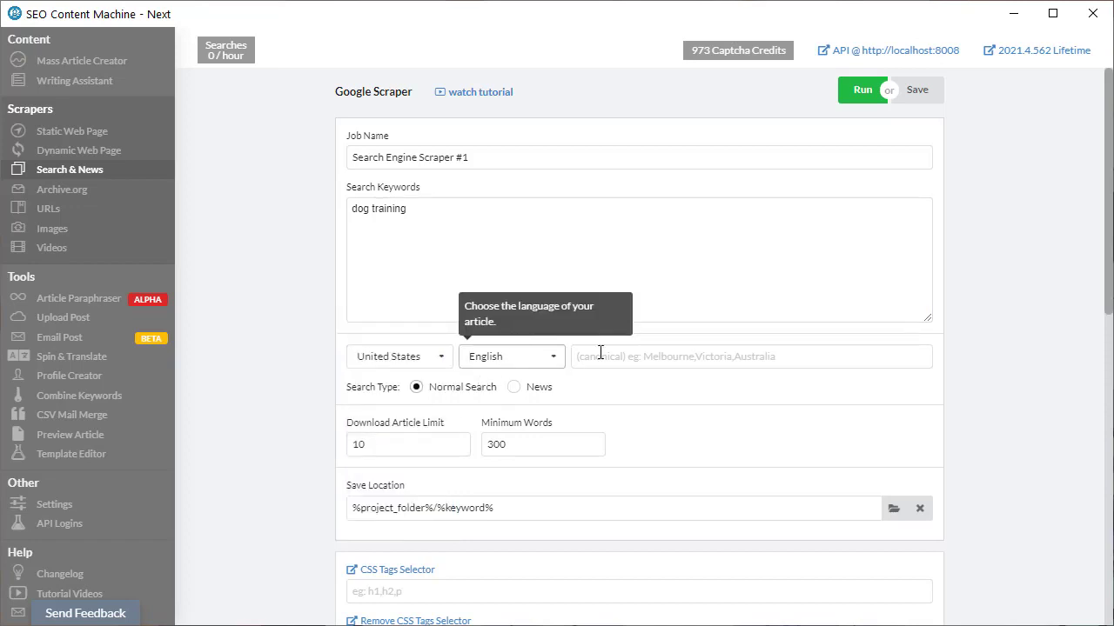
Try Alpine,Alabama,United States as the task's canonical location, and clear the location again
click(626, 356)
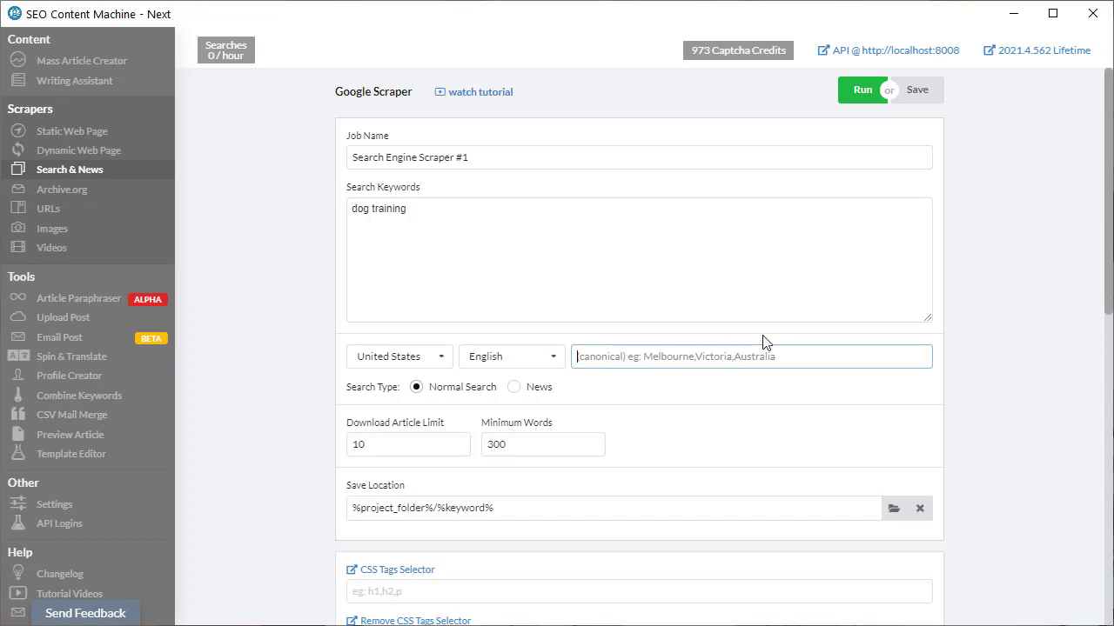
text(alab)
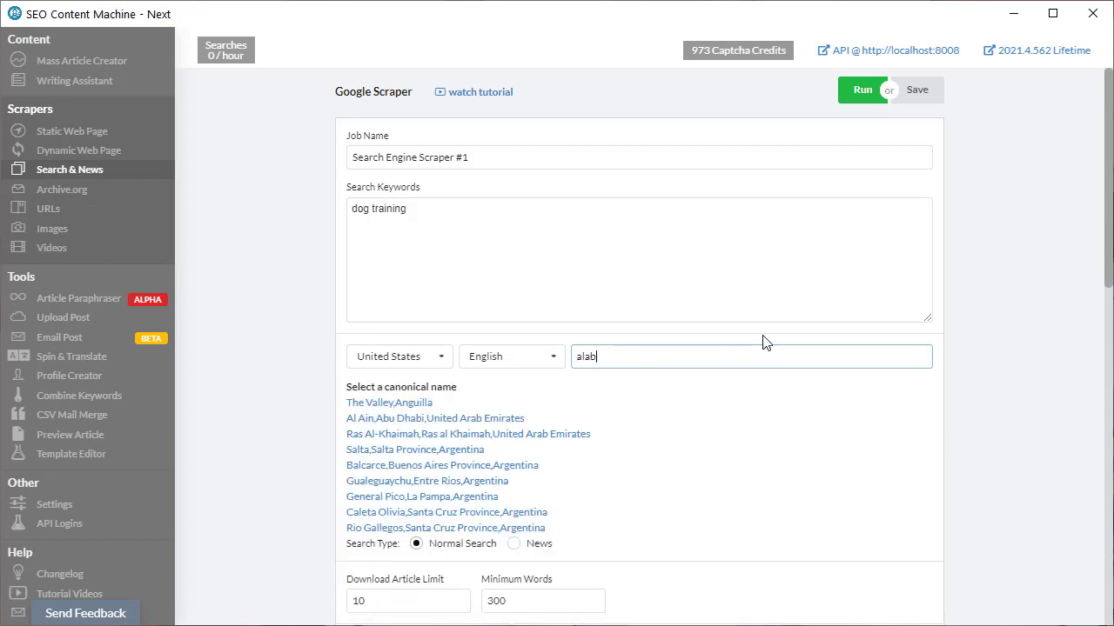
text(ama)
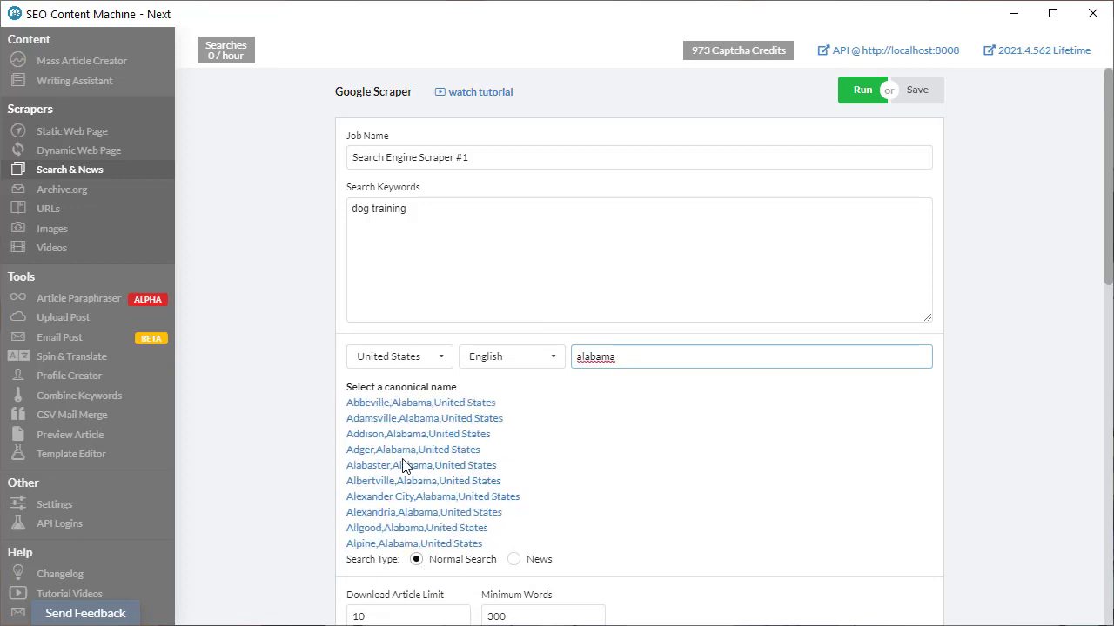
click(439, 544)
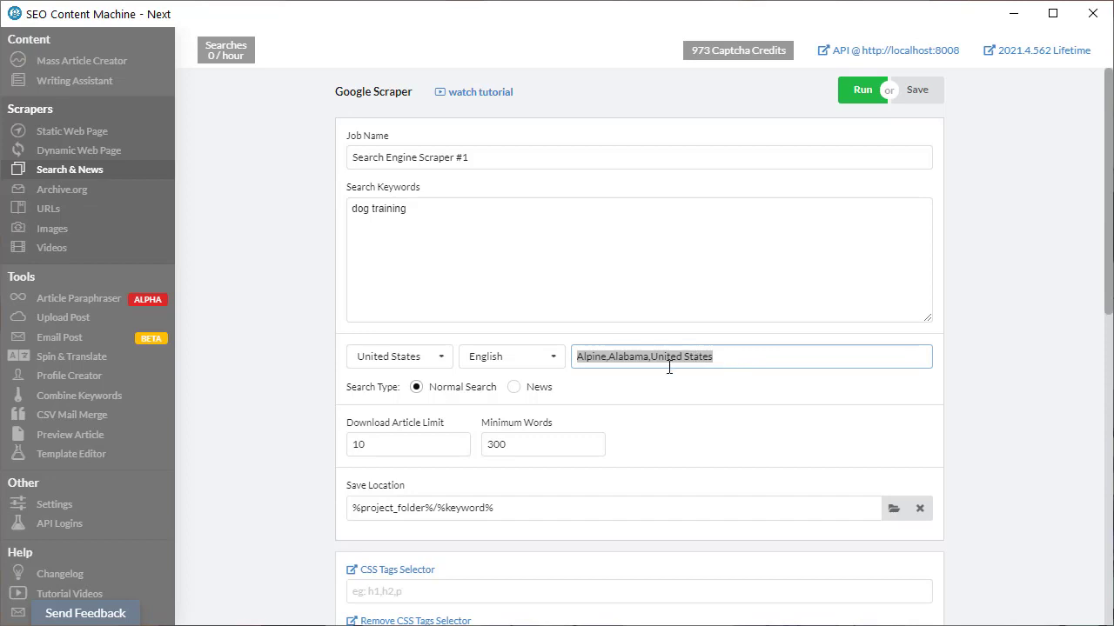
key(BackSpace)
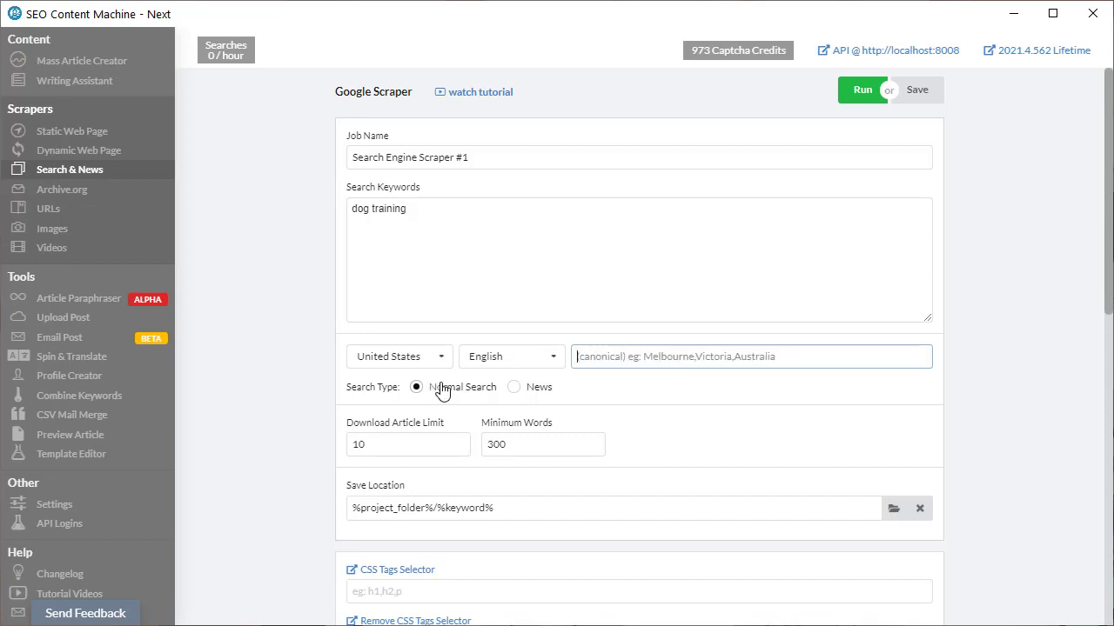
Examine the task's search type, article limit, minimum words, save location and tag filtering options
click(540, 394)
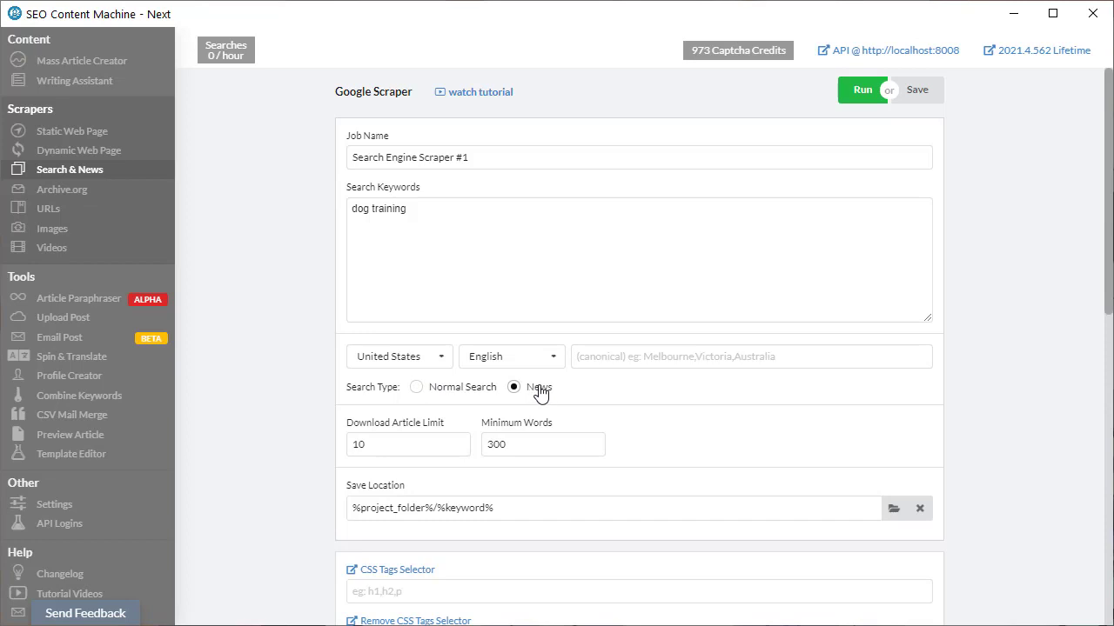
click(402, 444)
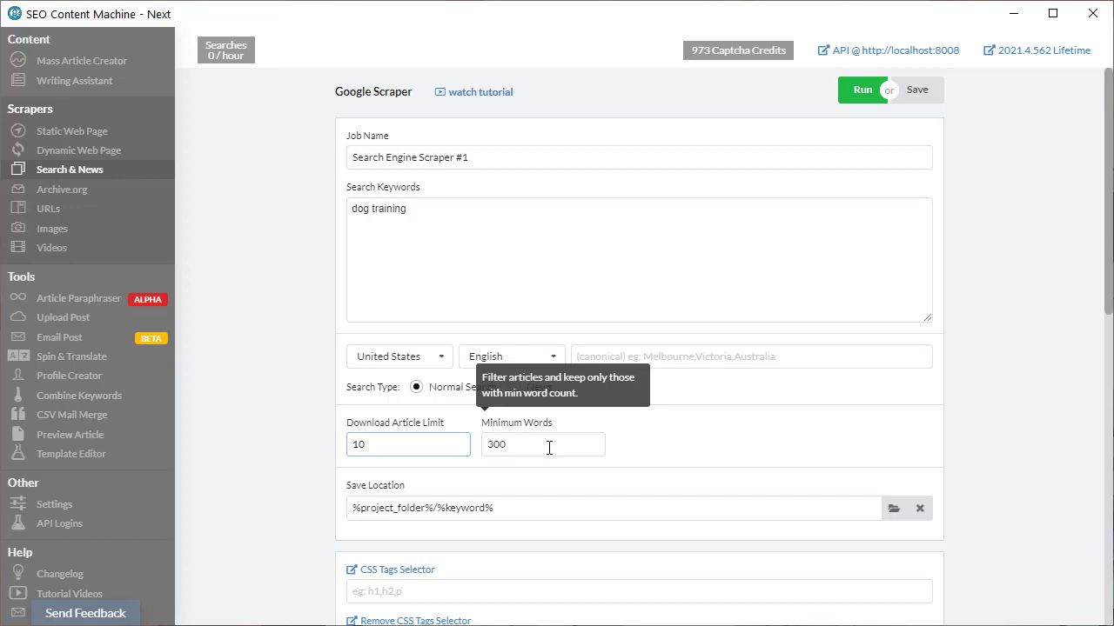
click(592, 507)
scroll(584, 499, down, 2)
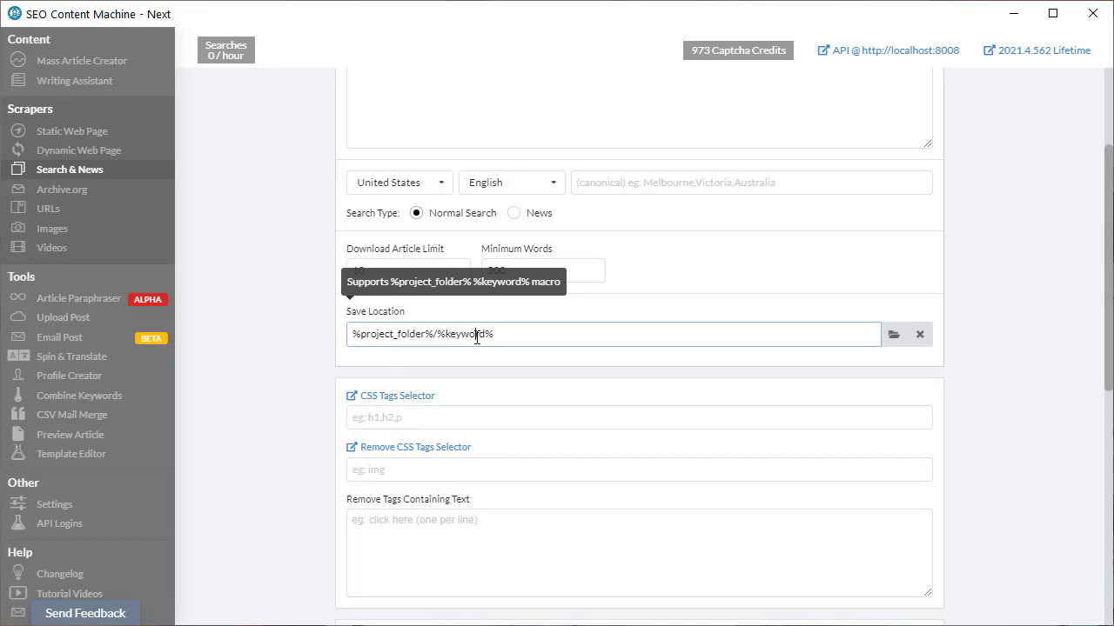
click(472, 416)
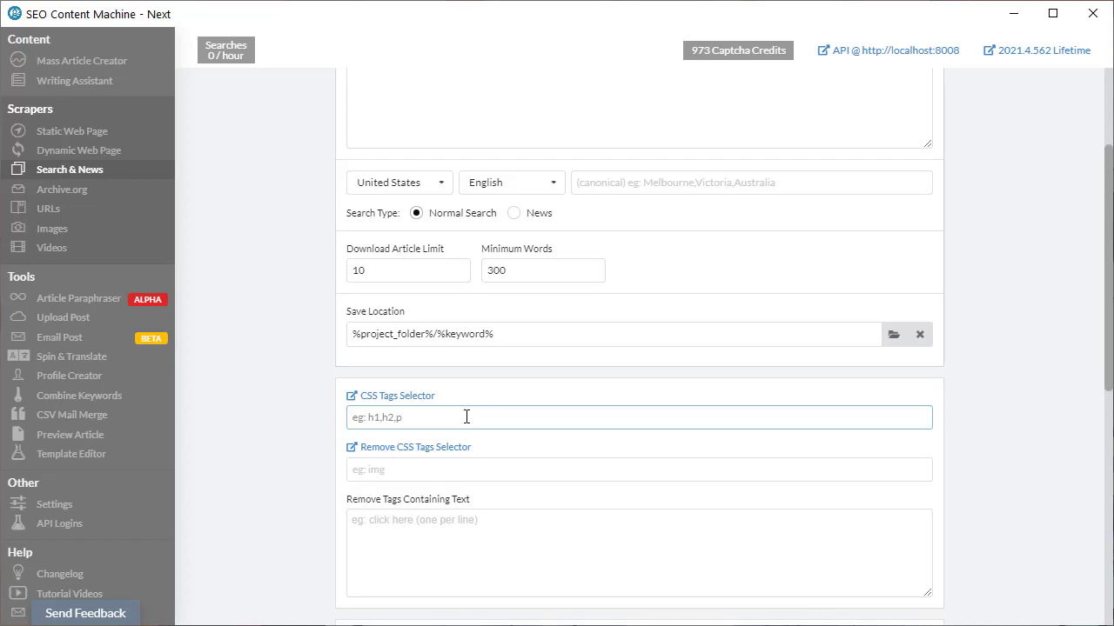
scroll(467, 417, down, 2)
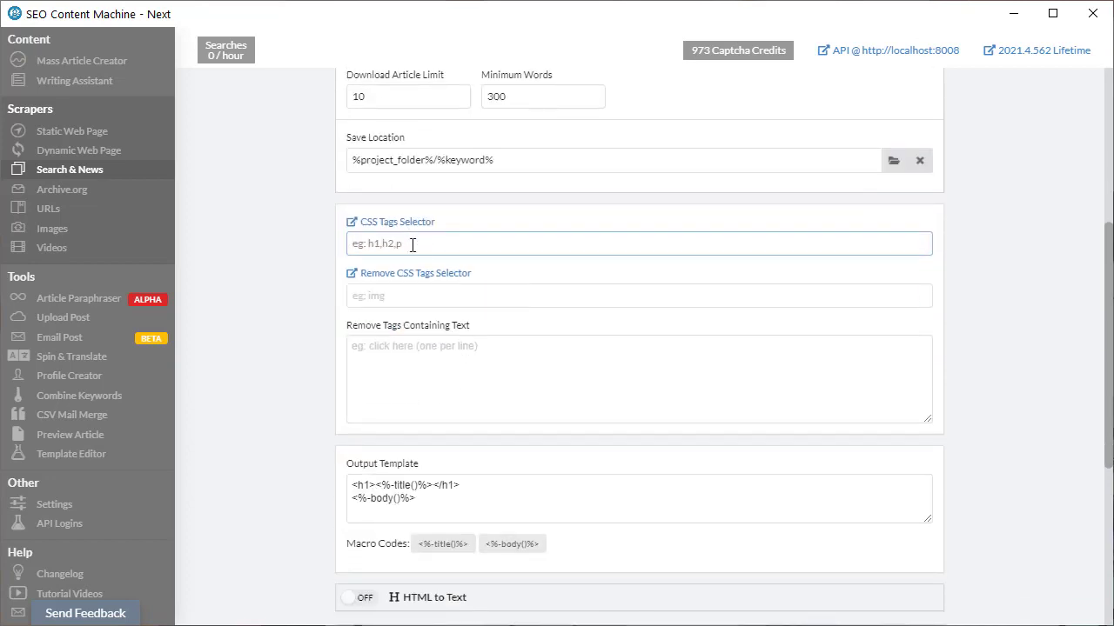
click(457, 293)
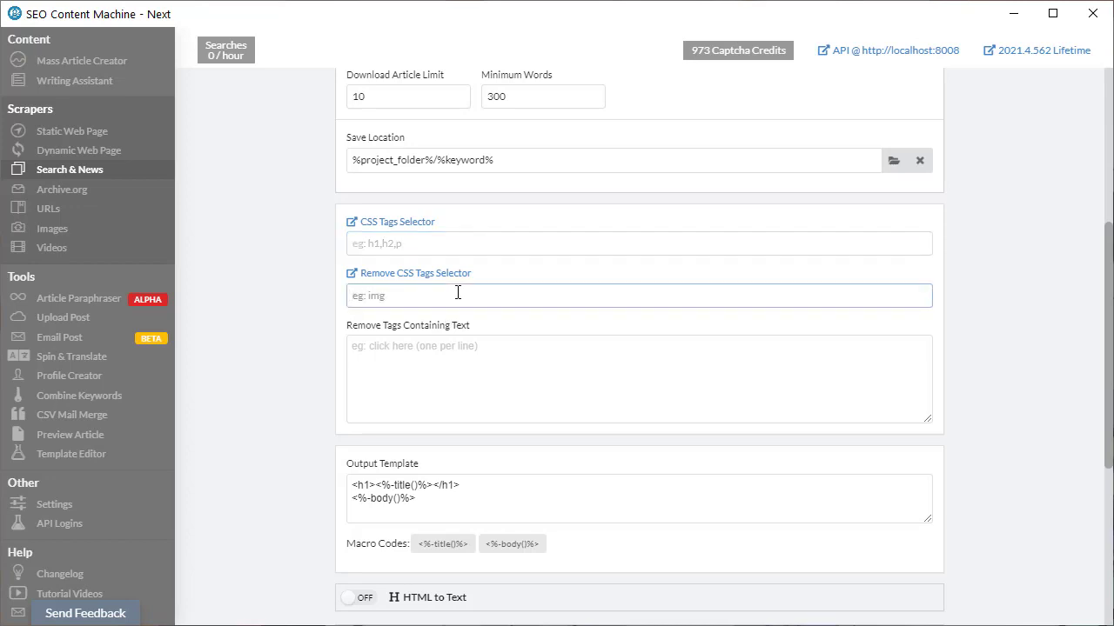
click(490, 359)
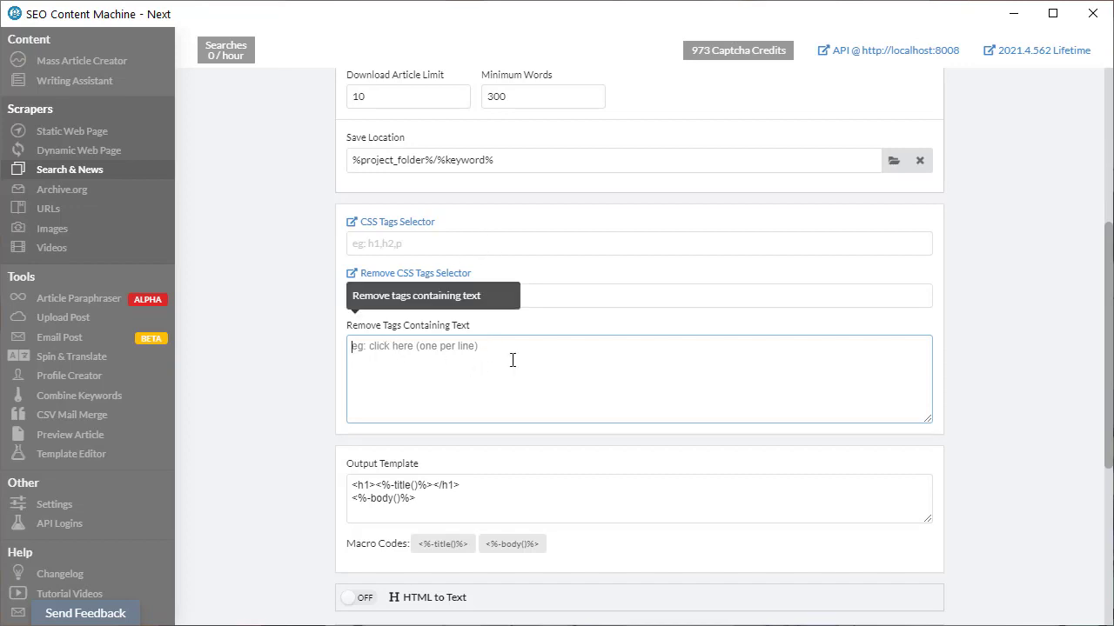
Try "a" as the CSS Tags Selector for the scraped content
click(499, 243)
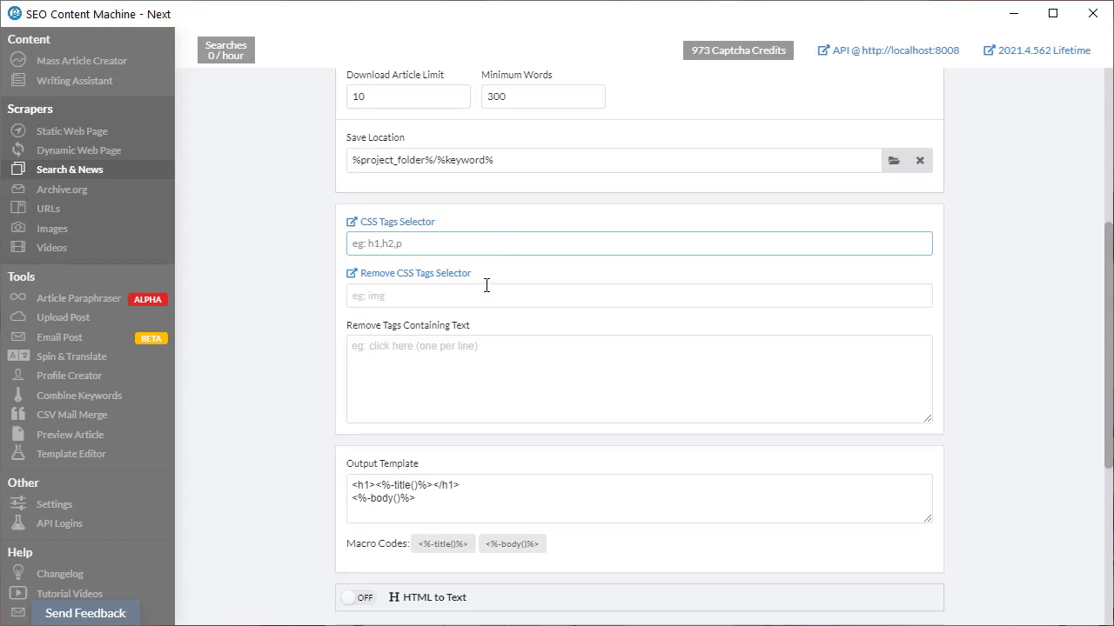
text(h1)
key(BackSpace)
key(BackSpace)
text(a)
click(487, 302)
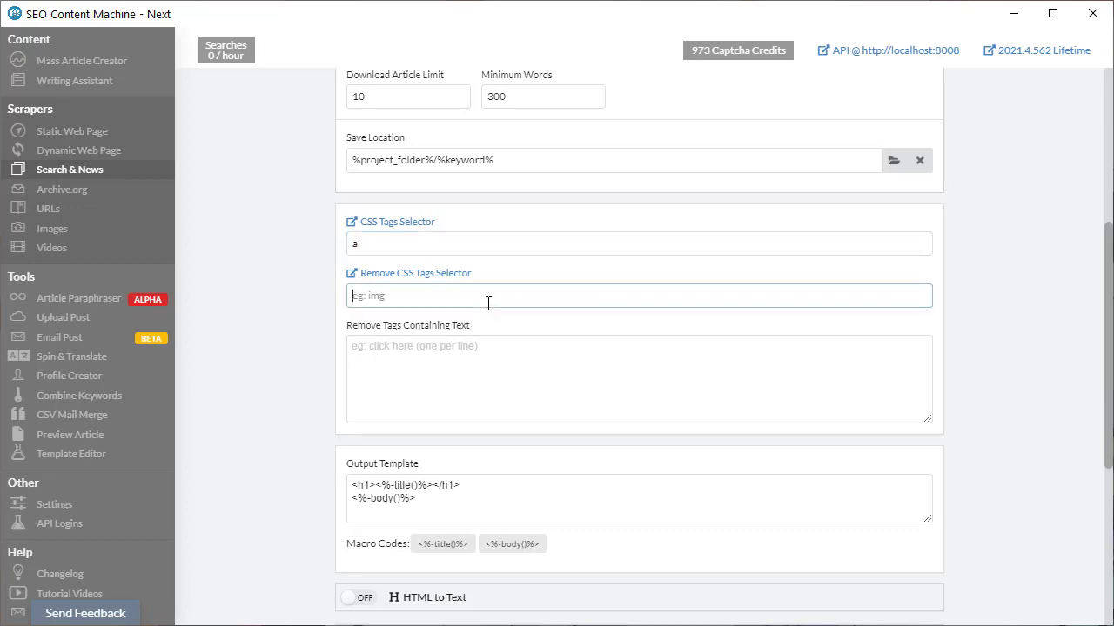
Examine the output template, HTML to Text, Article Translator, Article Rewriter and word replacement options, leaving the three optional features off
scroll(551, 323, down, 2)
click(550, 323)
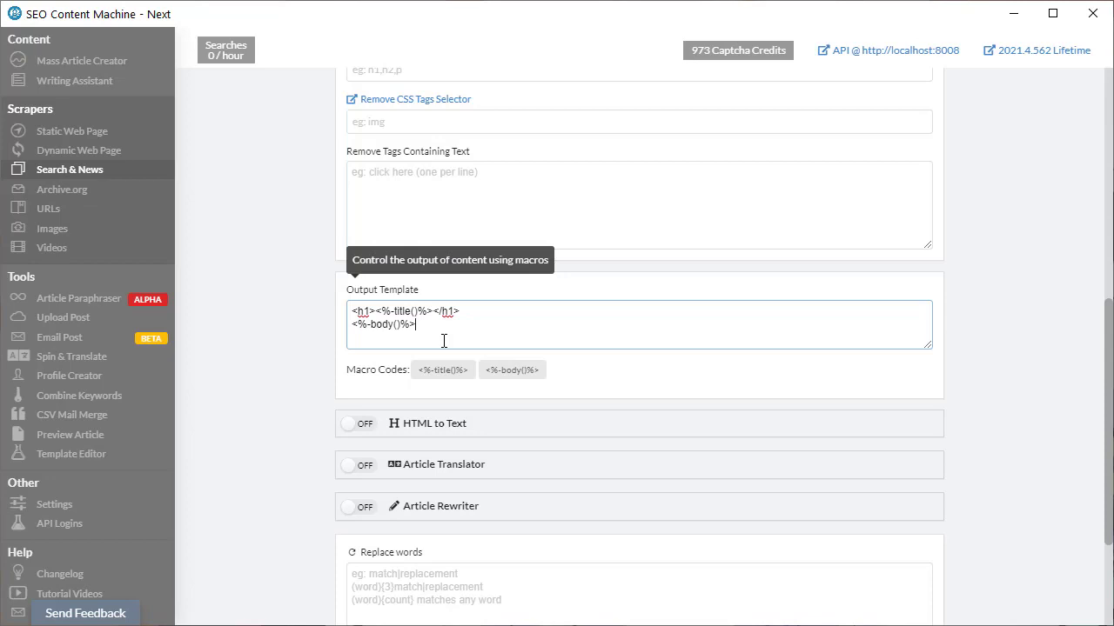
scroll(357, 263, down, 2)
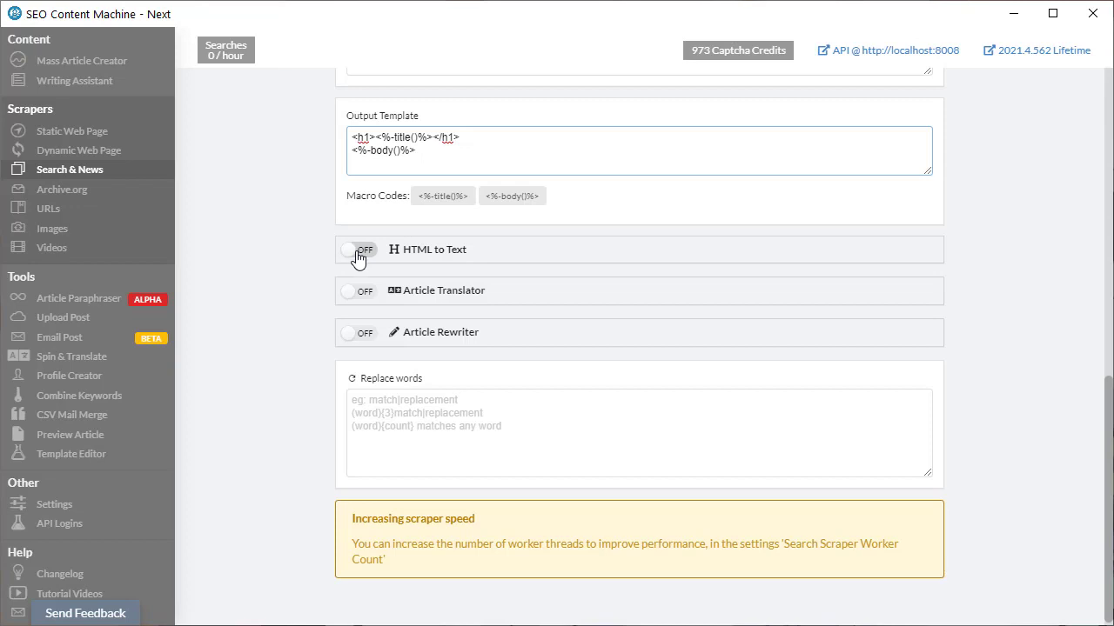
click(357, 258)
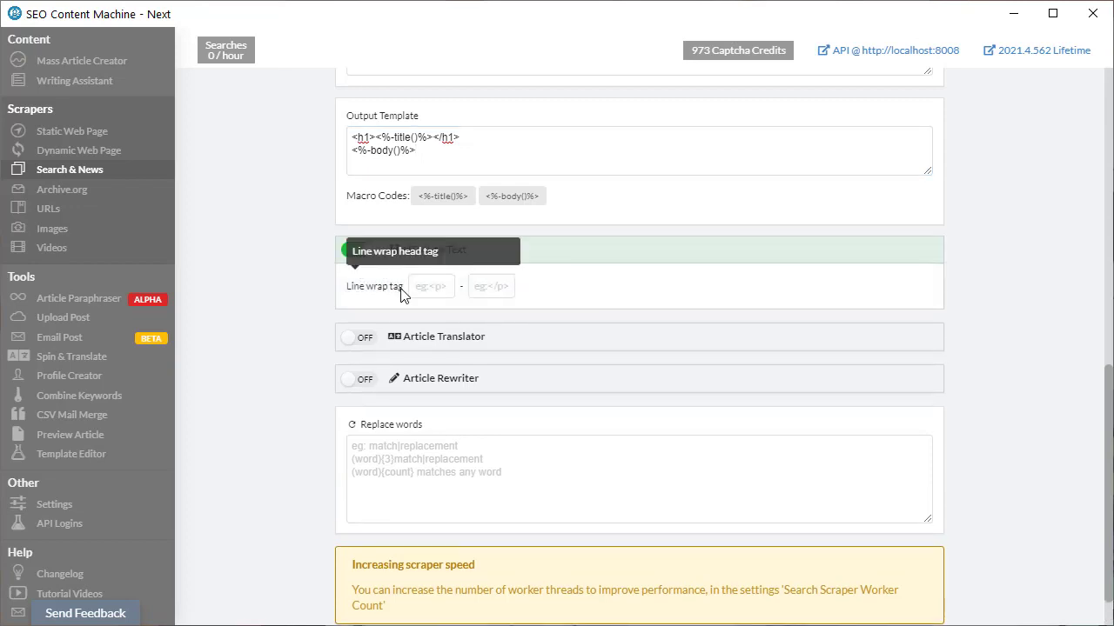
click(429, 287)
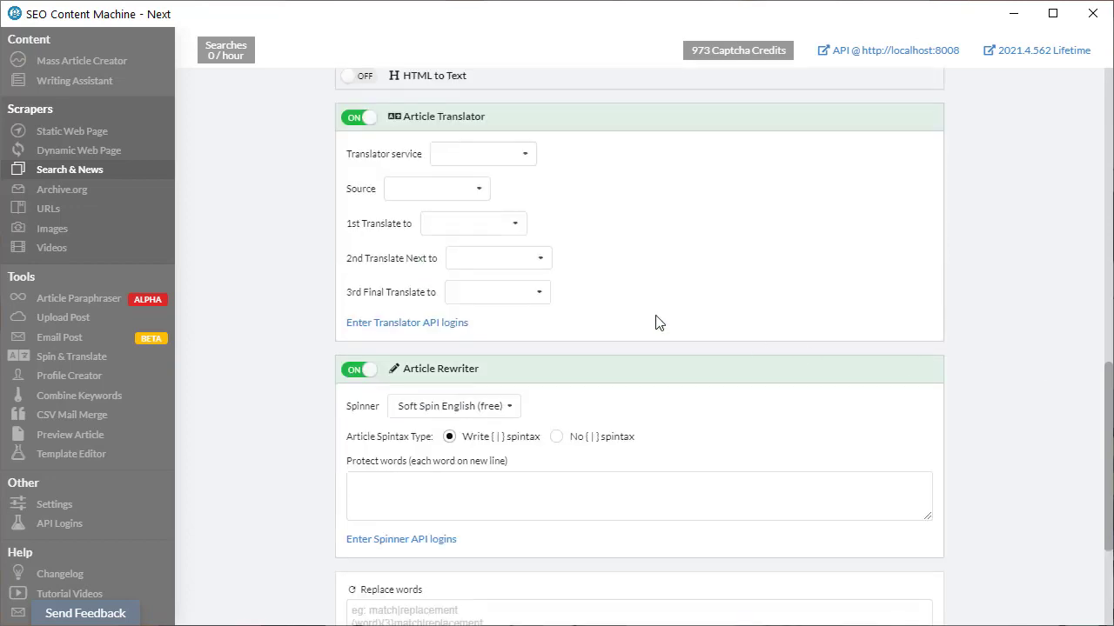
click(359, 117)
click(356, 165)
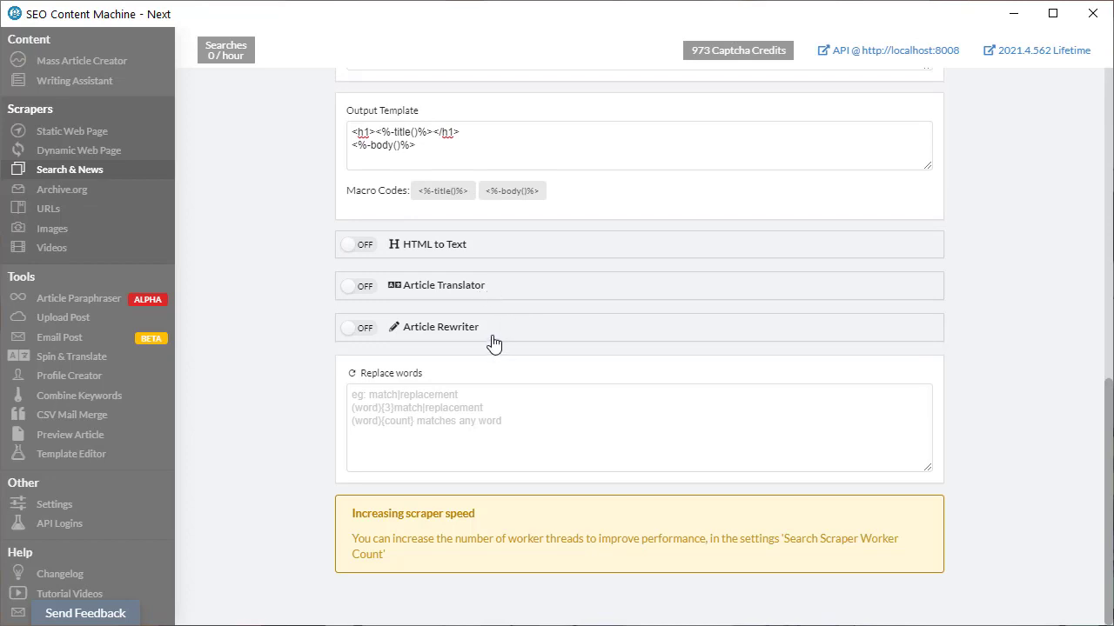
click(536, 467)
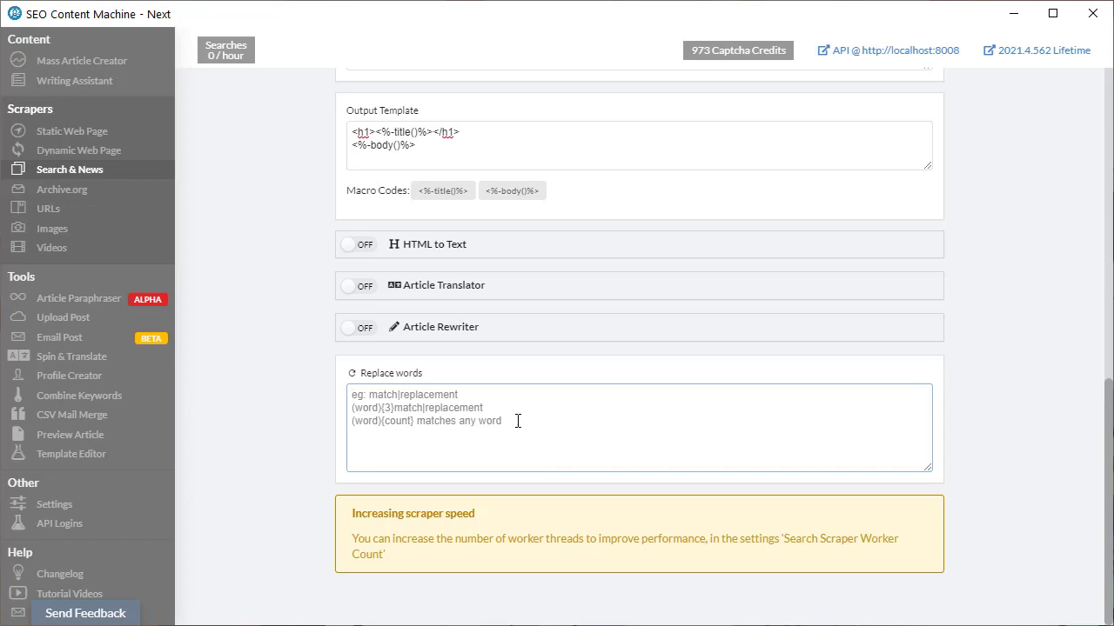
click(493, 533)
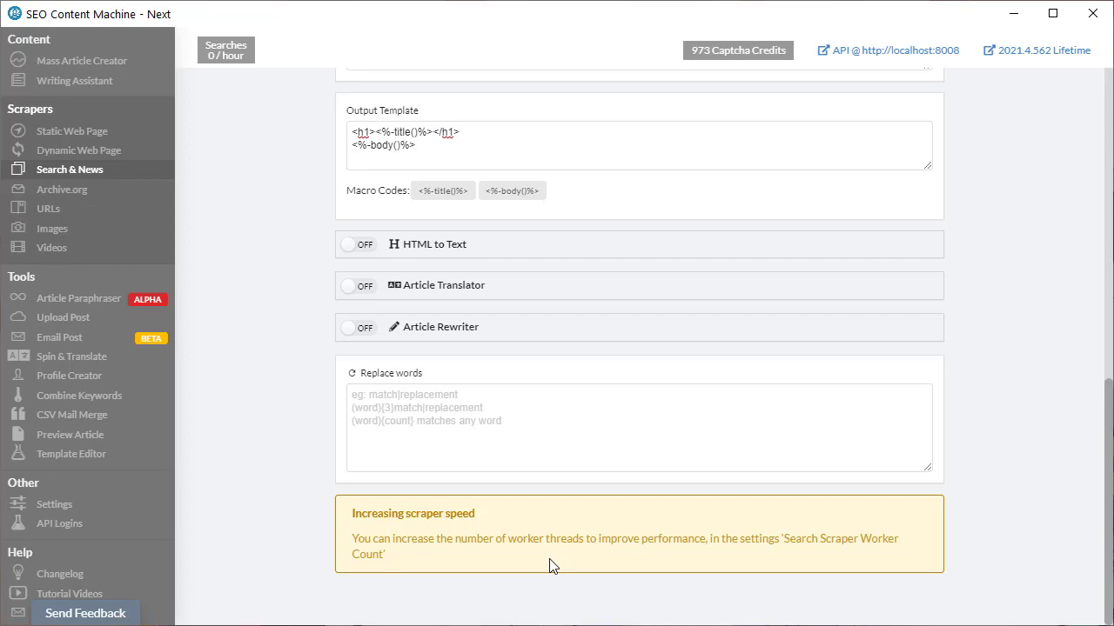
Save the search scraper task without running it
scroll(950, 264, up, 10)
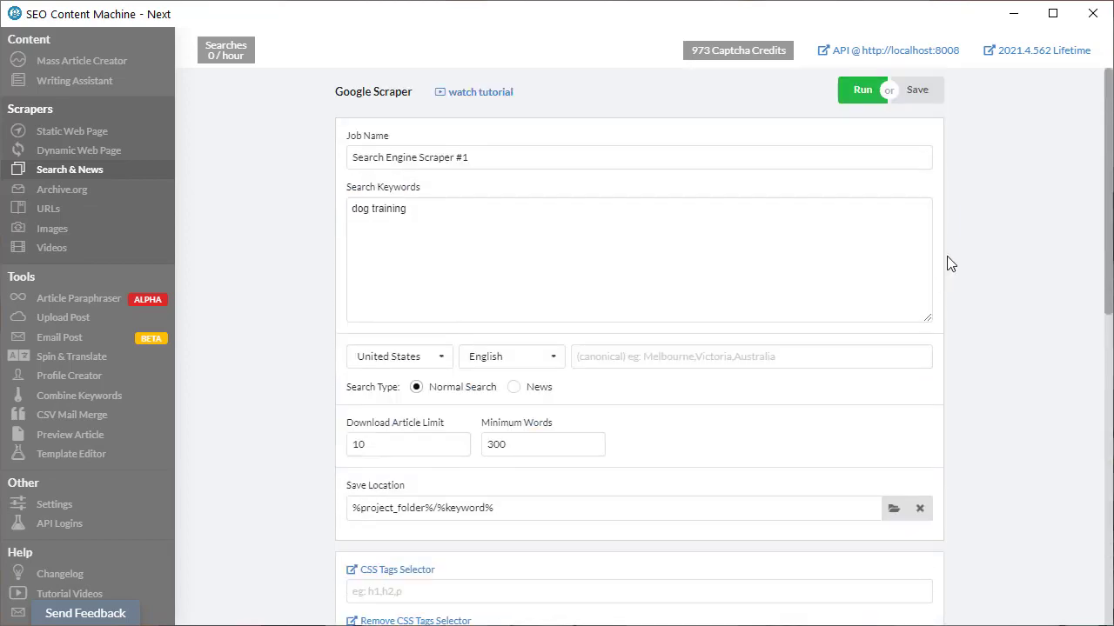
click(913, 96)
Look up the Search Scraper worker count in the application settings
click(84, 511)
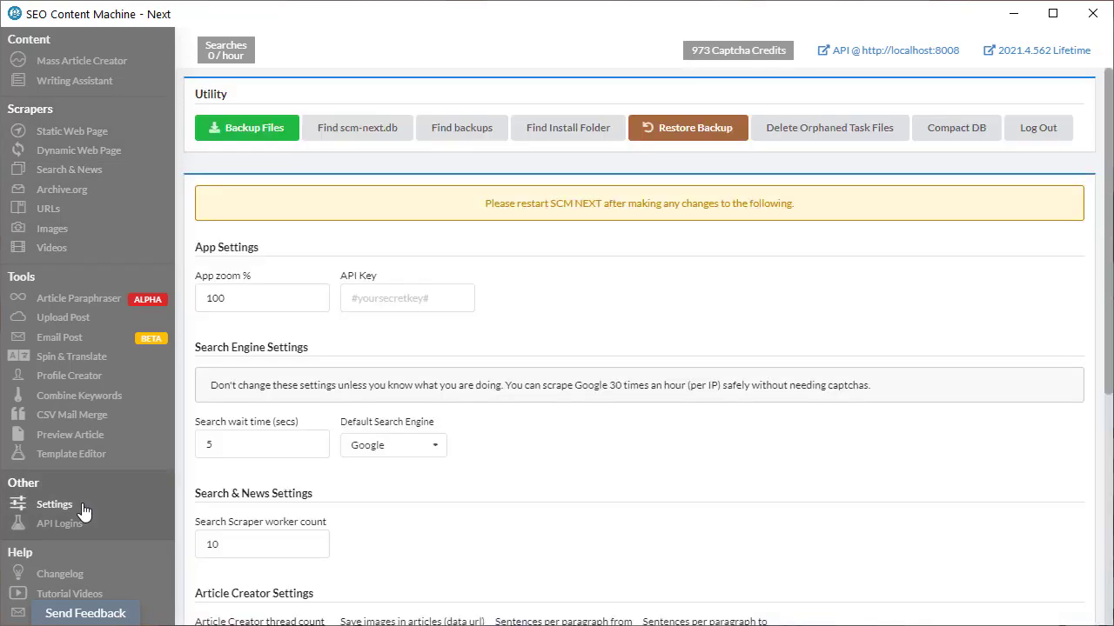
scroll(463, 347, down, 2)
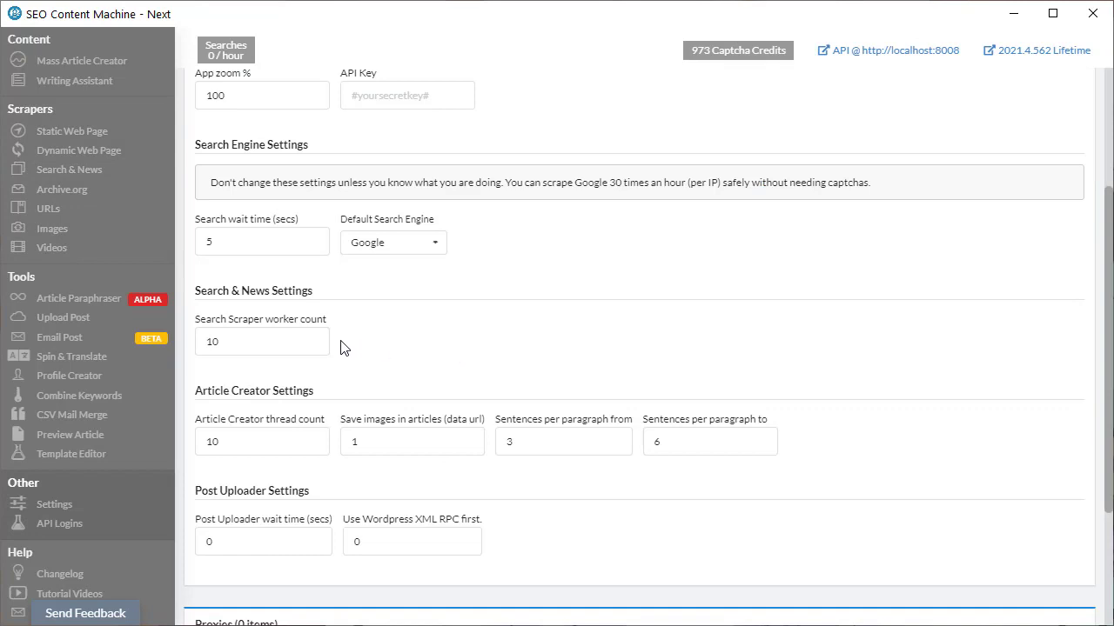
click(252, 348)
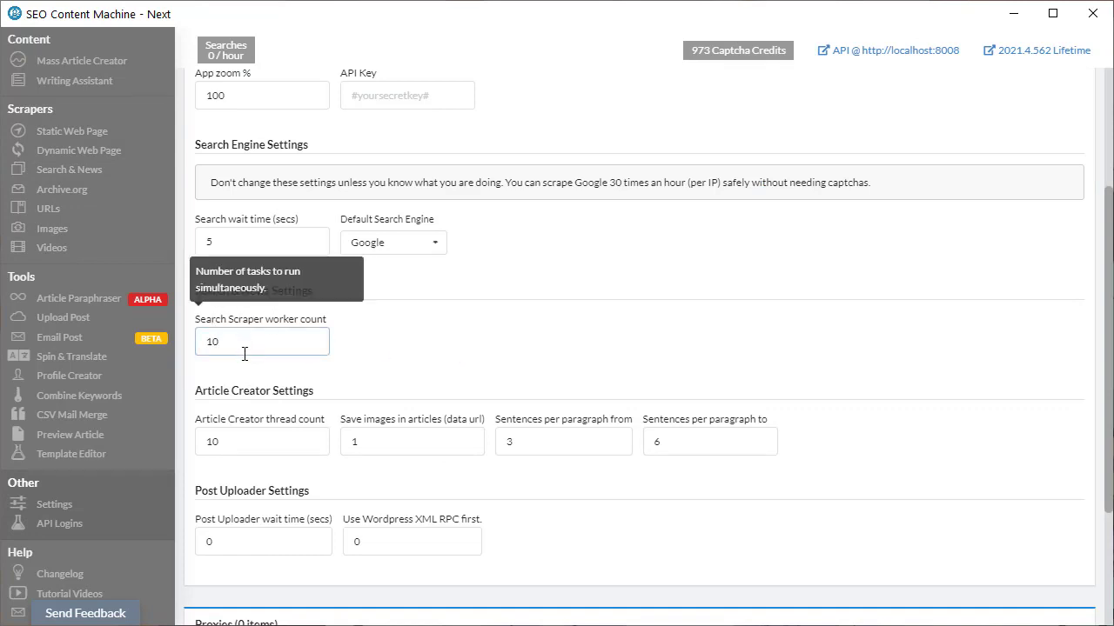
Run the Search Engine Scraper #1 task and check the skipped Wikipedia page in its log
click(77, 173)
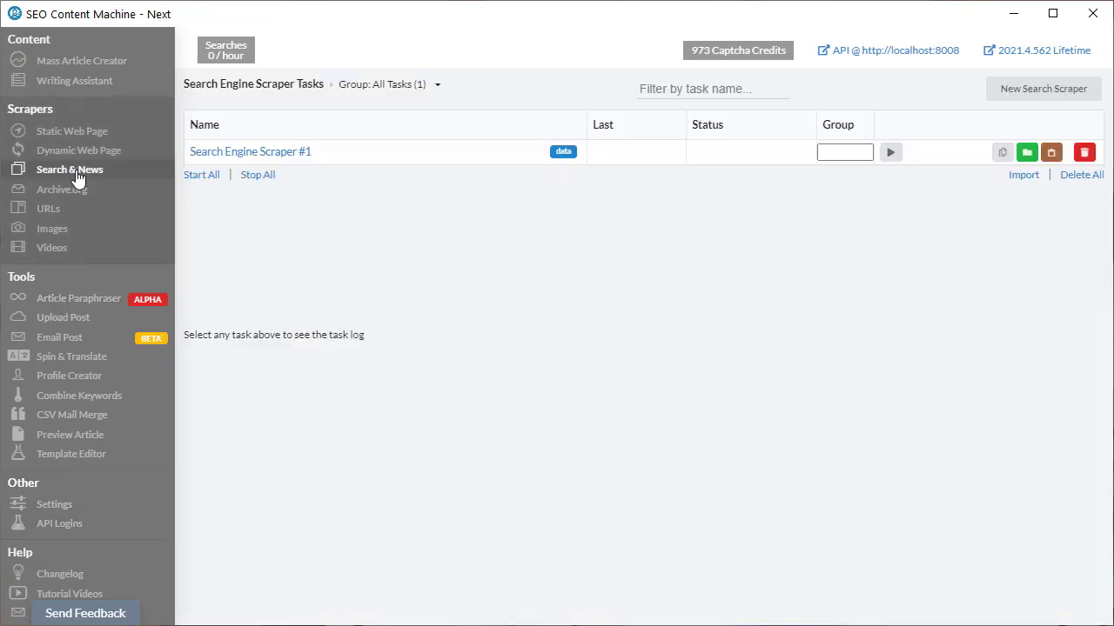
click(452, 159)
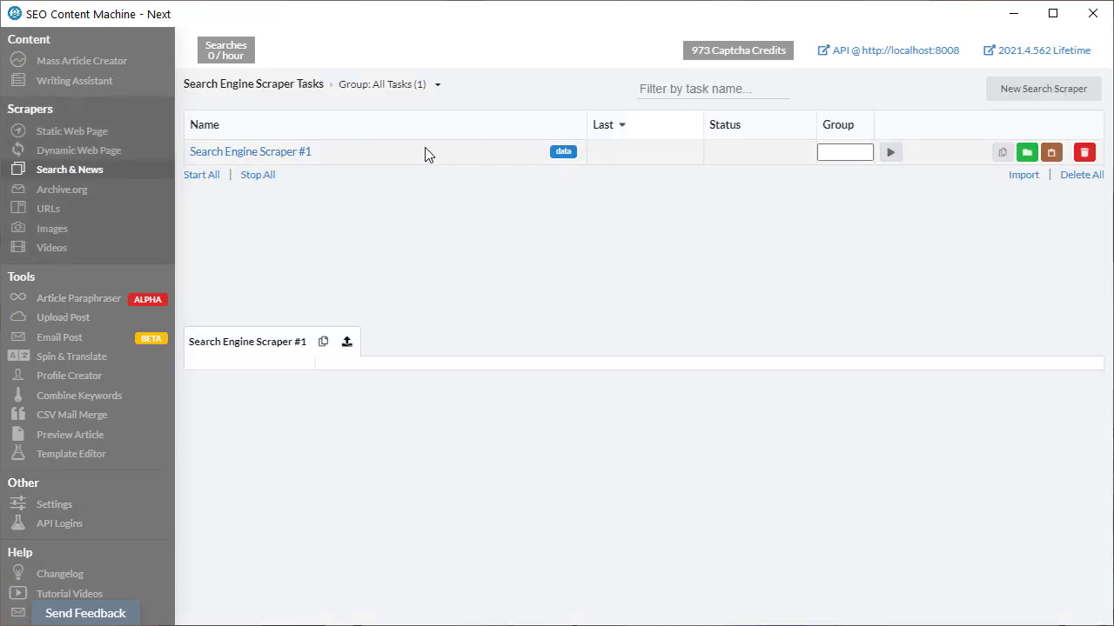
click(892, 154)
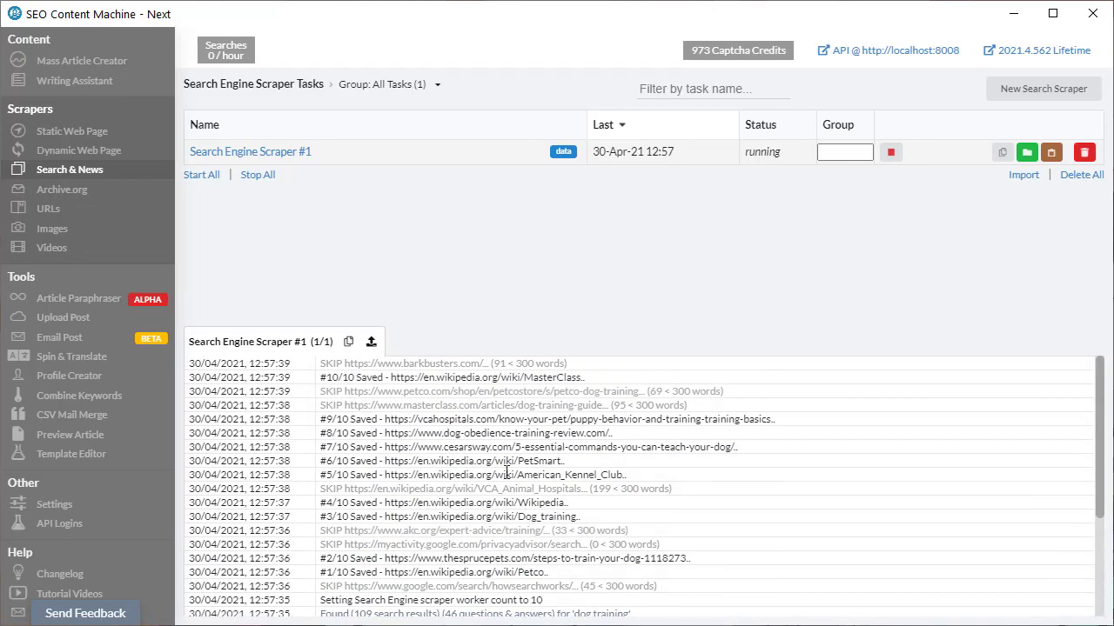
drag(398, 502, 508, 503)
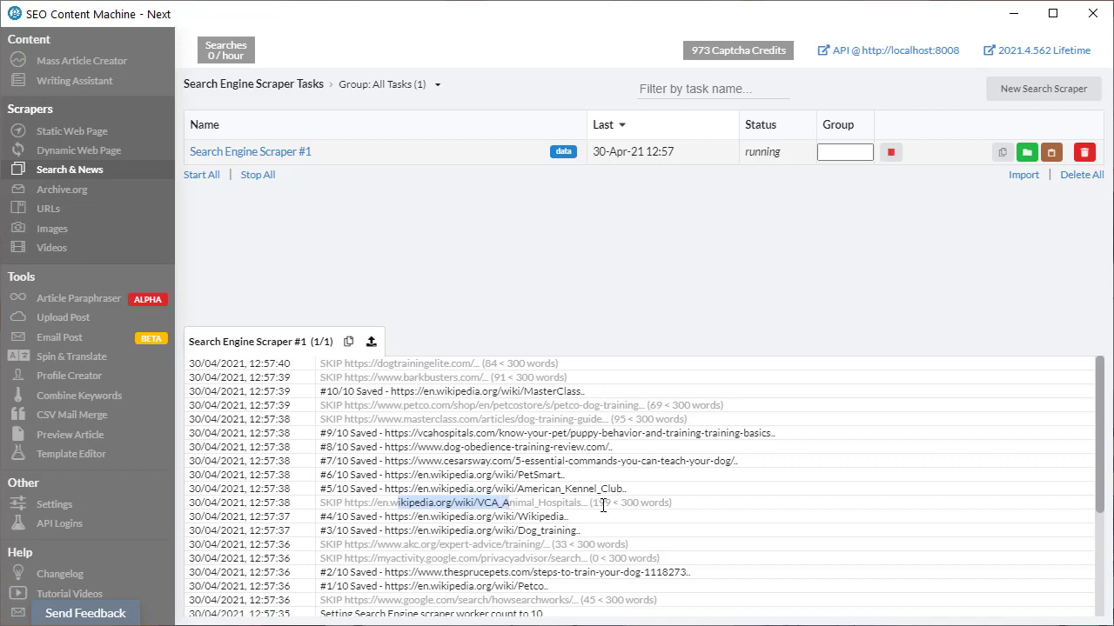